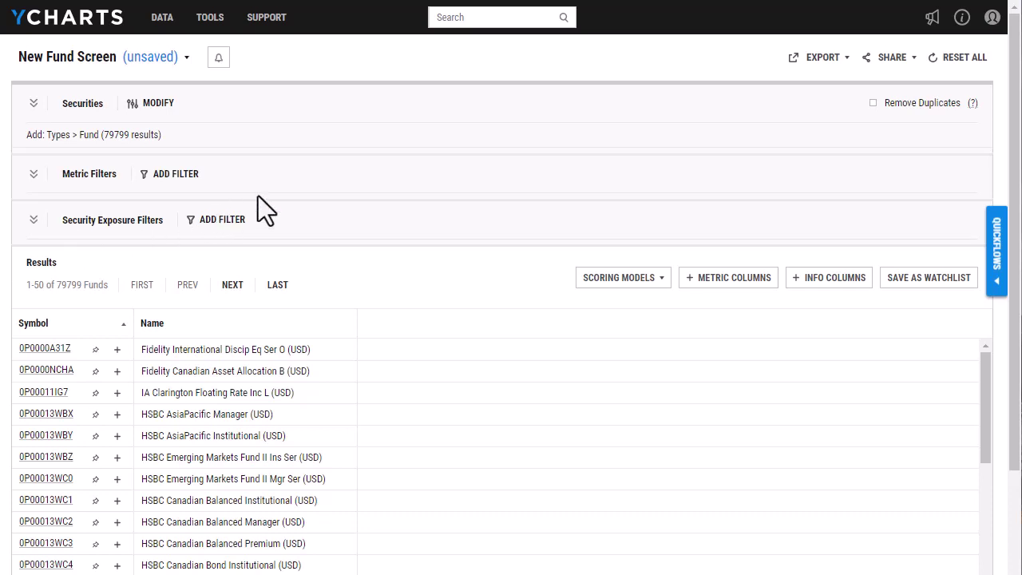
# Browse the ready-made fund screen templates and close them without choosing one
pyautogui.click(174, 62)
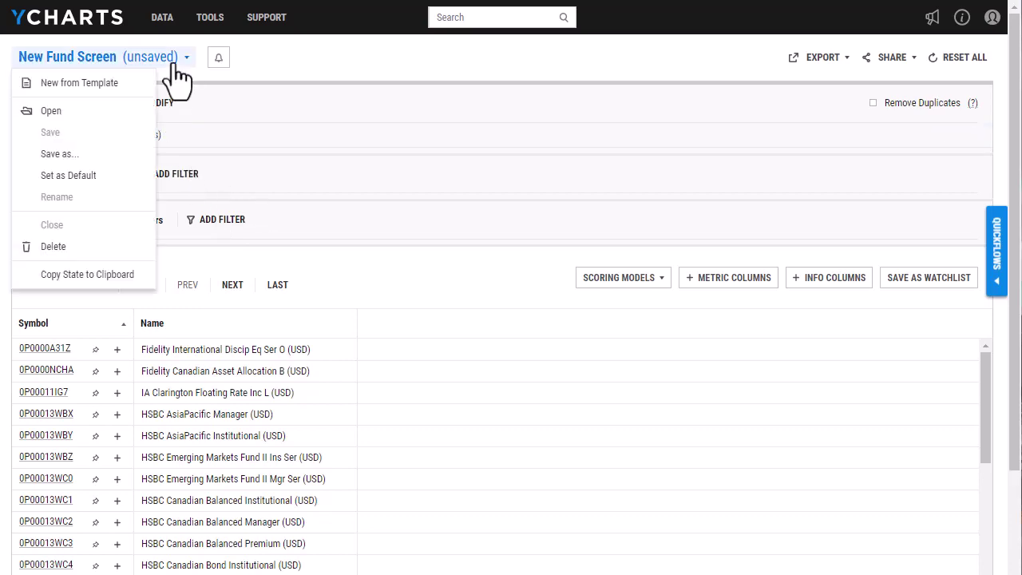
pyautogui.click(96, 85)
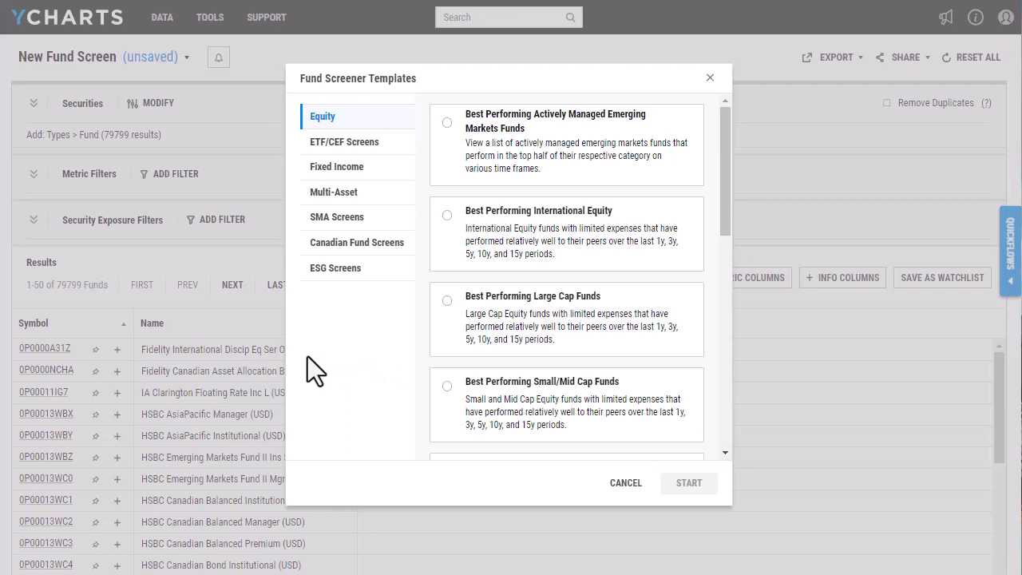
pyautogui.click(710, 78)
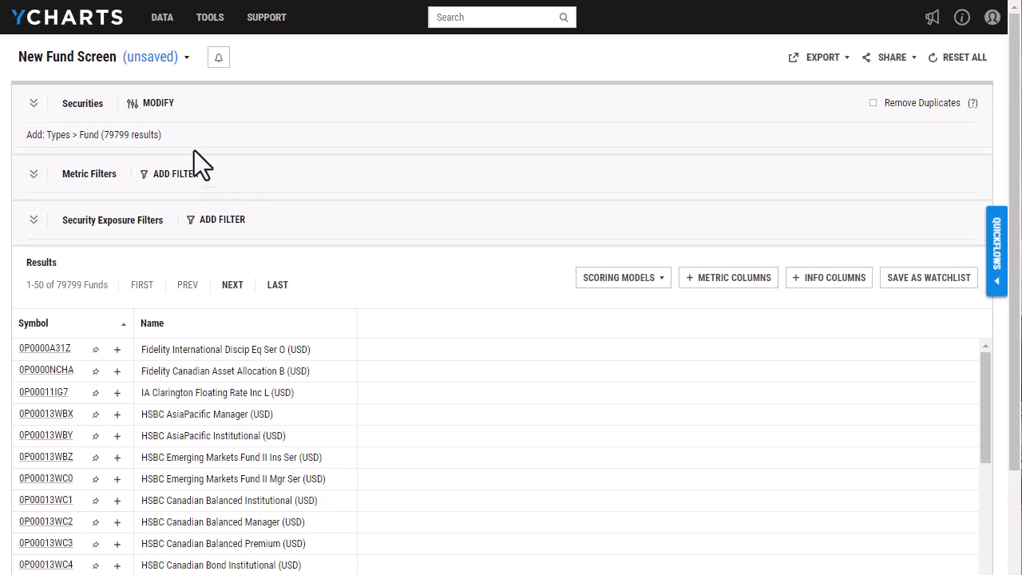
# Add an Exclude rule for Exchange Traded Product > Exchange Traded Fund, leaving 75125 funds
pyautogui.click(156, 110)
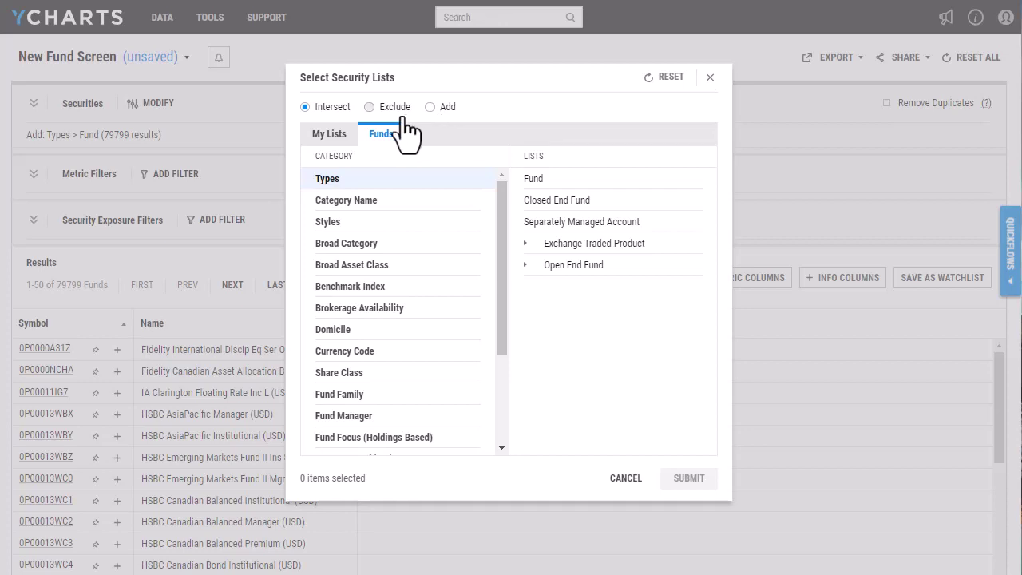
pyautogui.click(403, 115)
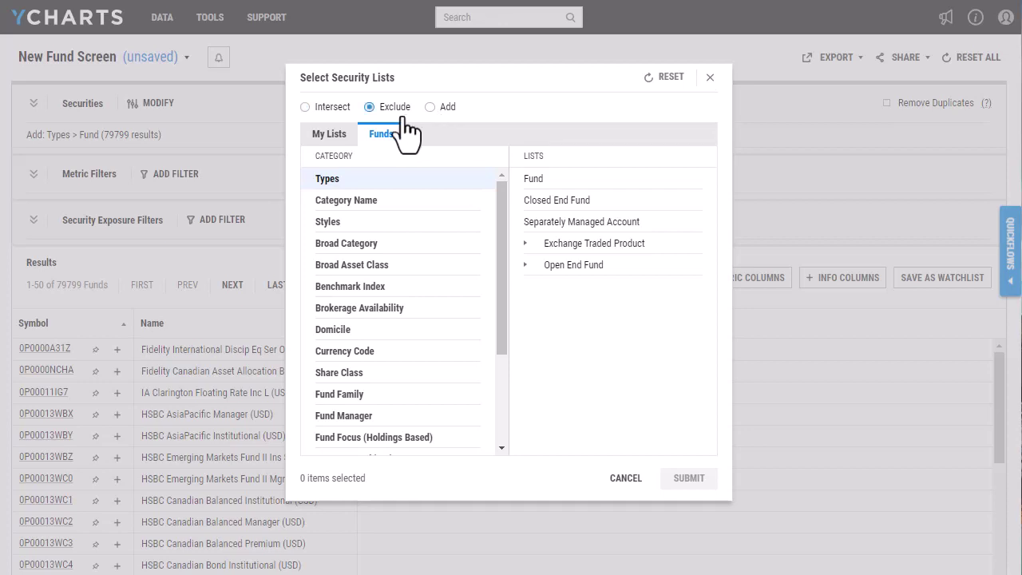
pyautogui.click(621, 252)
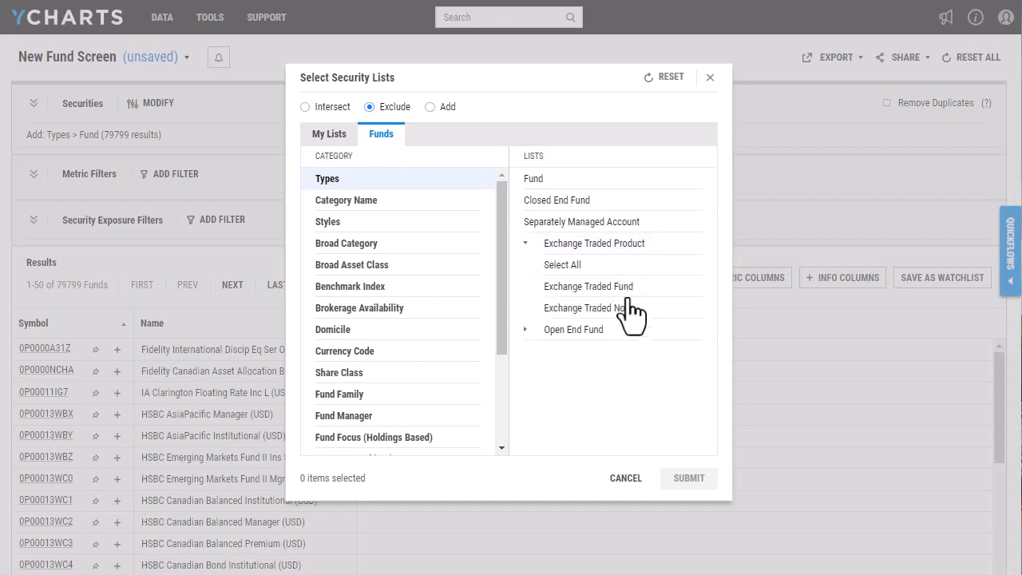
pyautogui.click(629, 292)
pyautogui.click(693, 479)
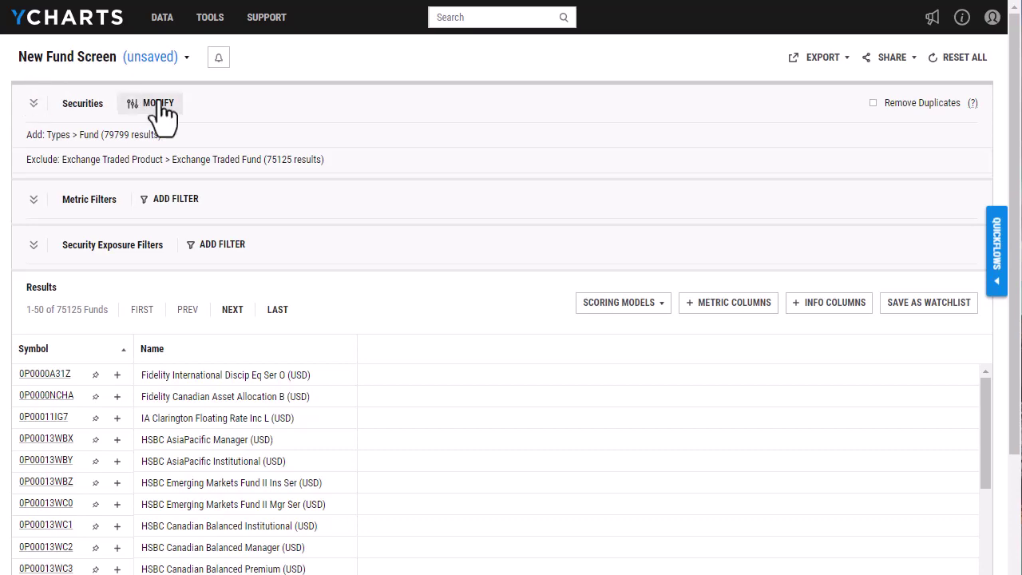
# Intersect the security lists with Broad Category > Equity, narrowing results to 35822 funds
pyautogui.click(160, 104)
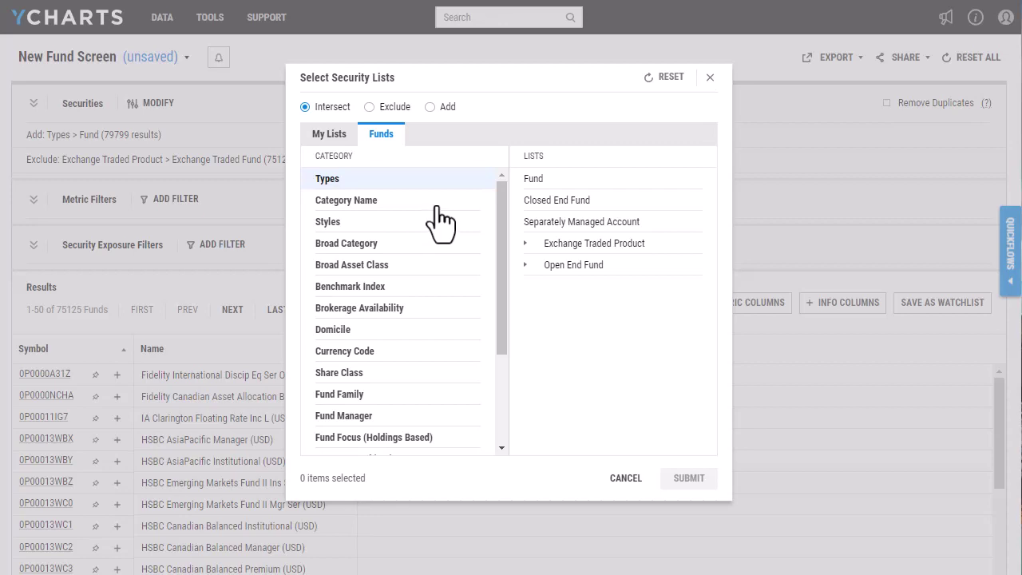
pyautogui.click(429, 245)
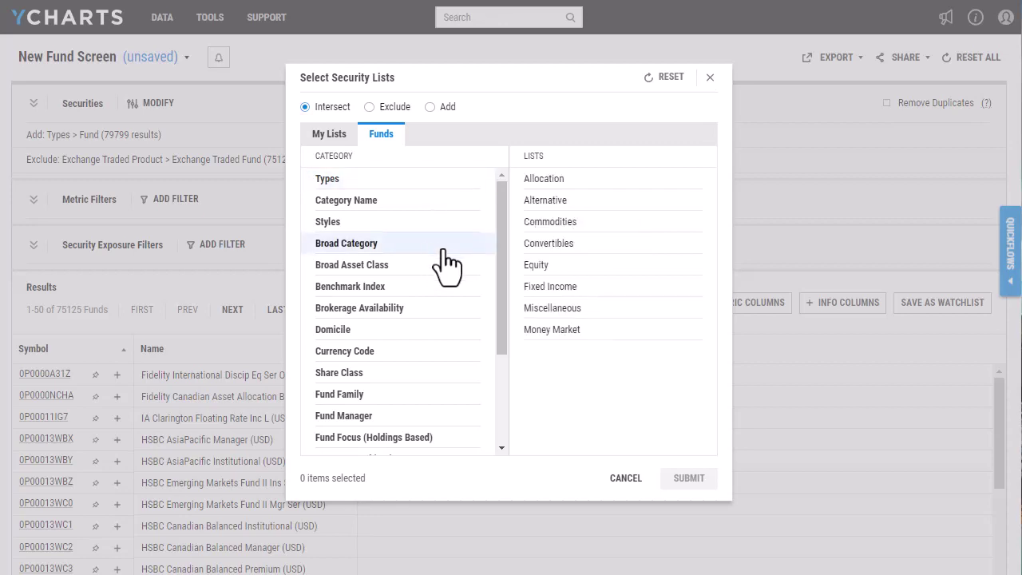
pyautogui.click(553, 267)
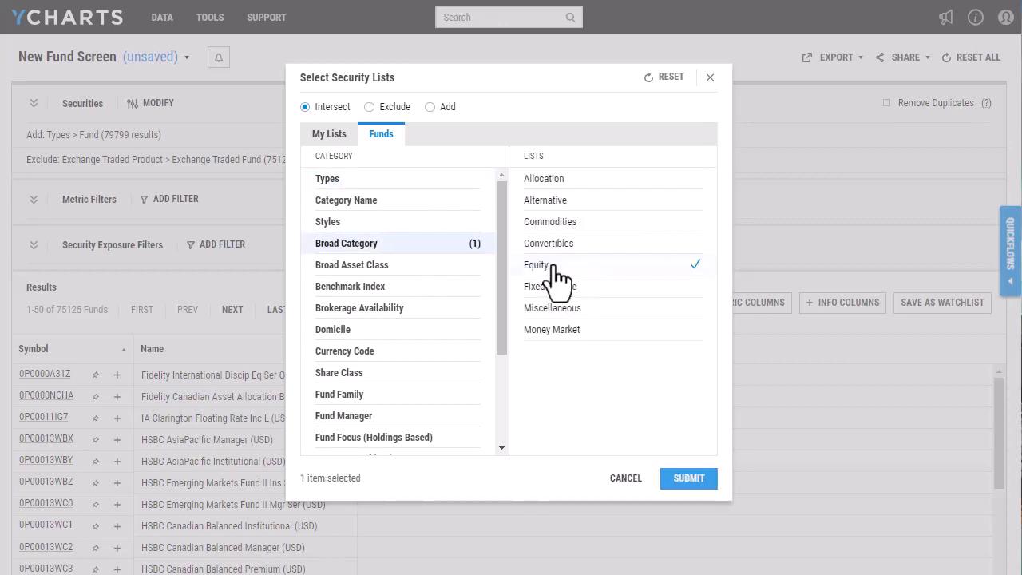
pyautogui.click(700, 484)
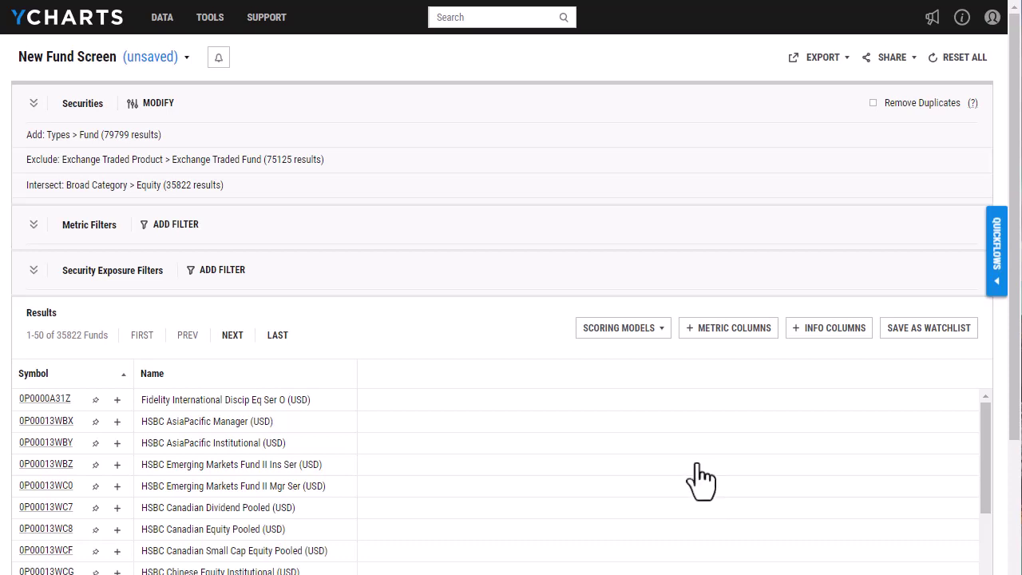
# Turn on Remove Duplicates to leave 12852 funds, then start a new metric filter
pyautogui.click(931, 108)
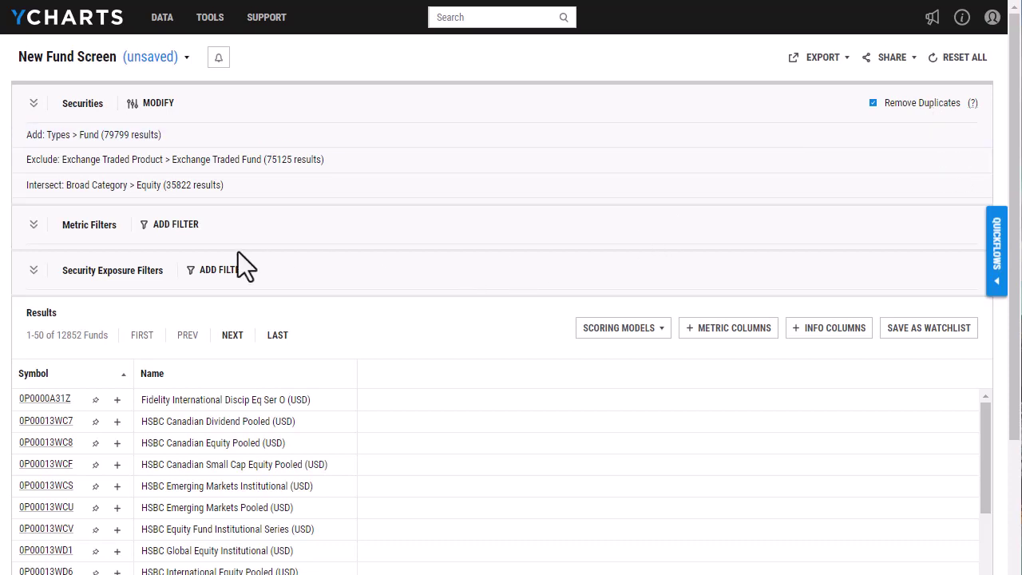
pyautogui.click(176, 225)
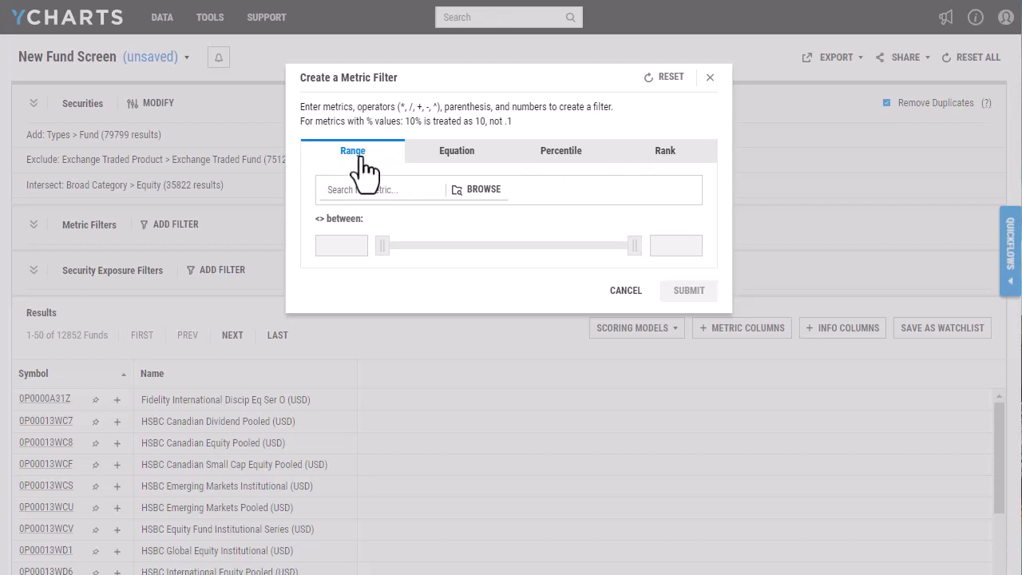
# Add a range filter of 50 to 75 on North America Total Exposure, leaving 1547 funds
pyautogui.click(380, 190)
pyautogui.write('north')
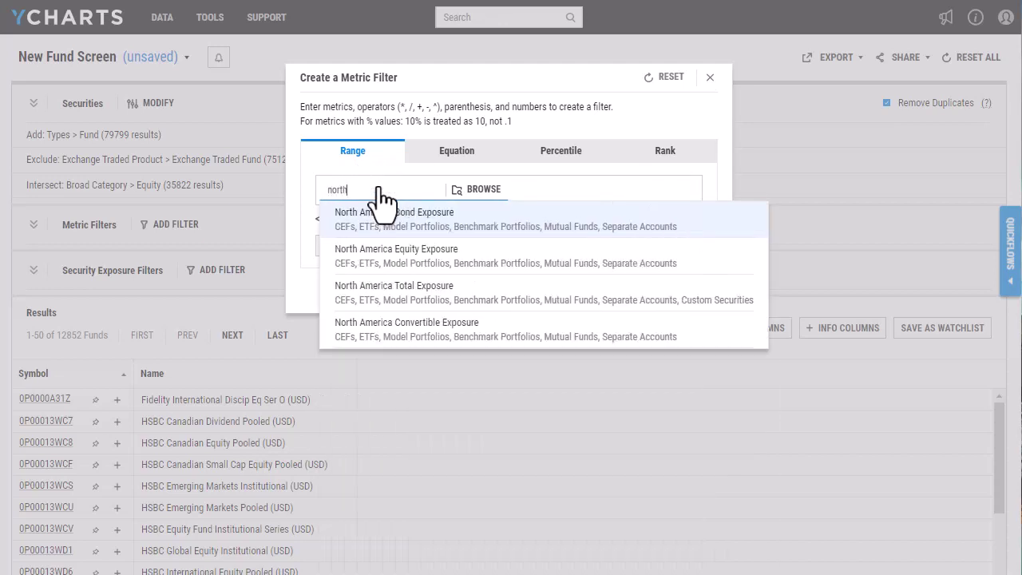
pyautogui.click(403, 287)
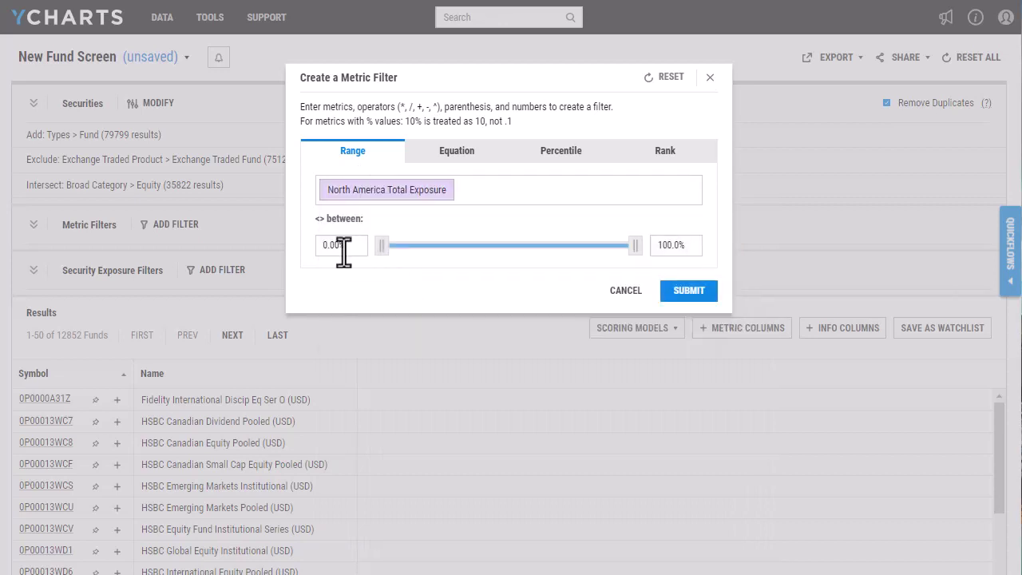
pyautogui.doubleClick(330, 244)
pyautogui.write('50')
pyautogui.doubleClick(666, 247)
pyautogui.write('75')
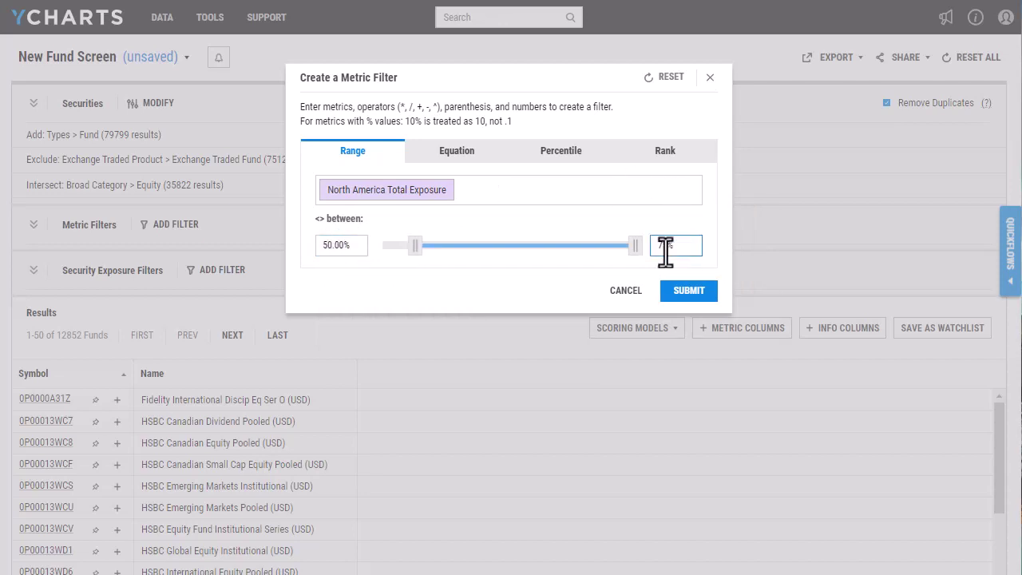
pyautogui.click(685, 289)
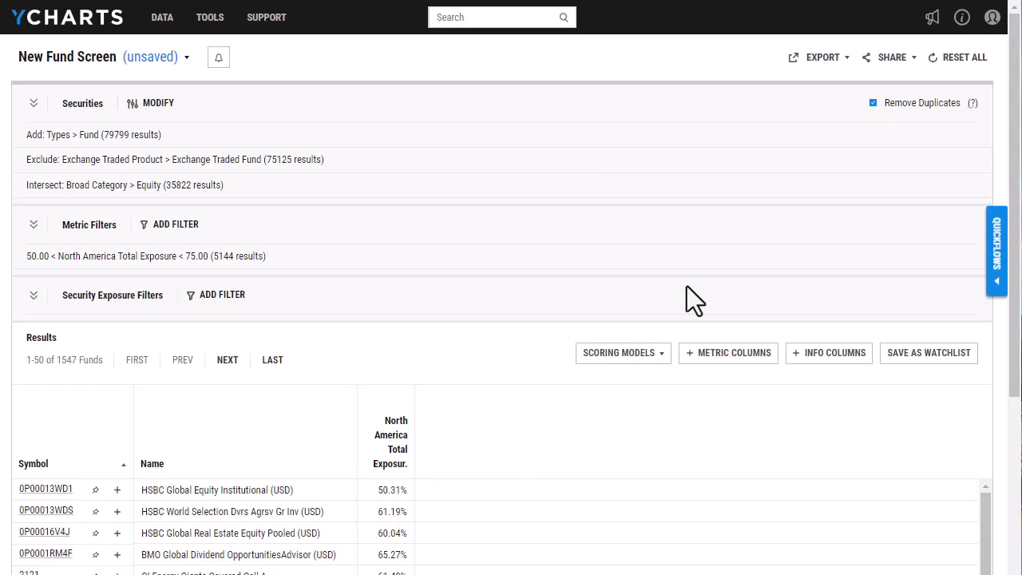
# Add an equation filter Net Expense Ratio < 1.00, cutting results to 627 funds
pyautogui.click(174, 226)
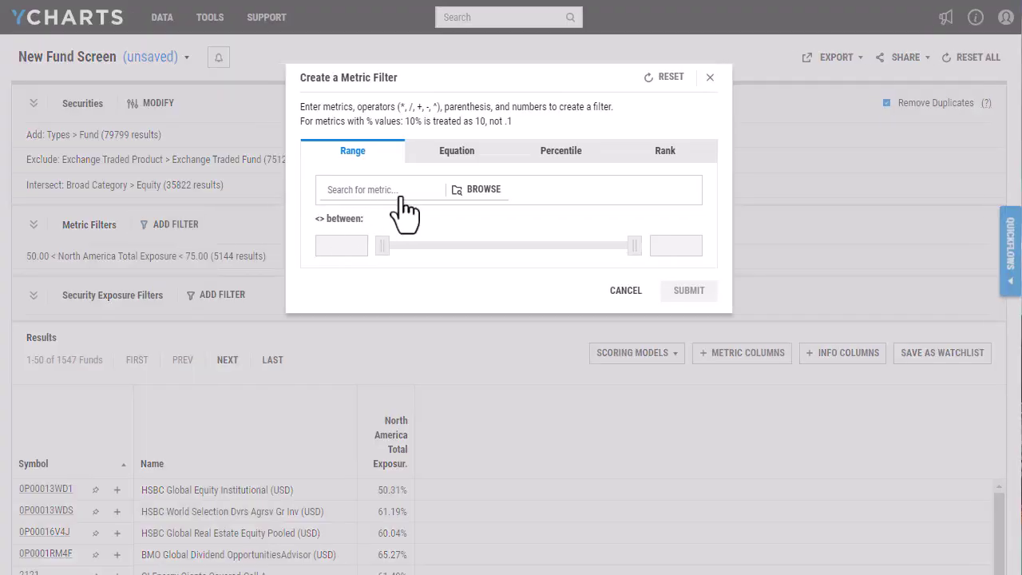
pyautogui.click(458, 166)
pyautogui.click(378, 190)
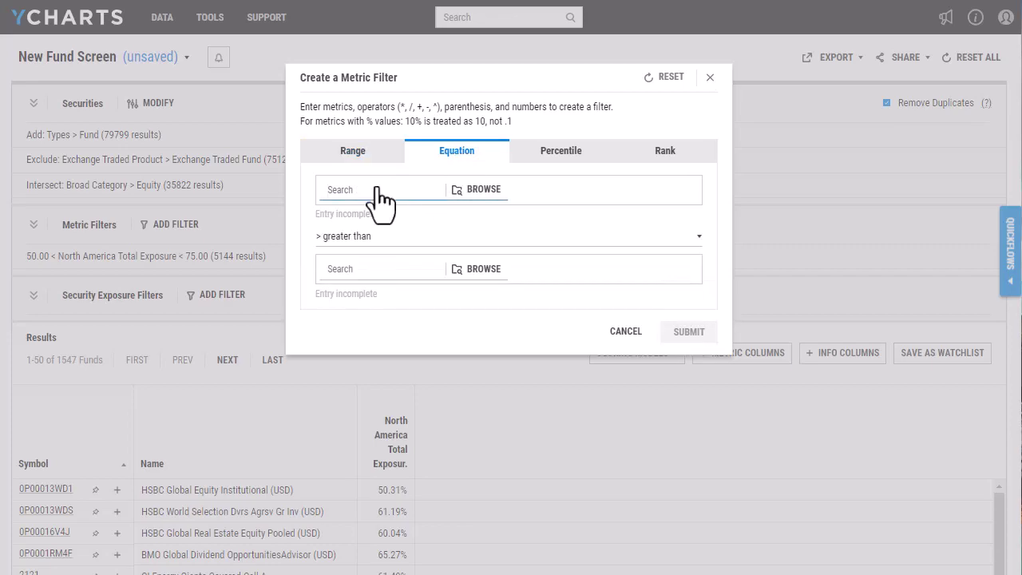
pyautogui.write('expense')
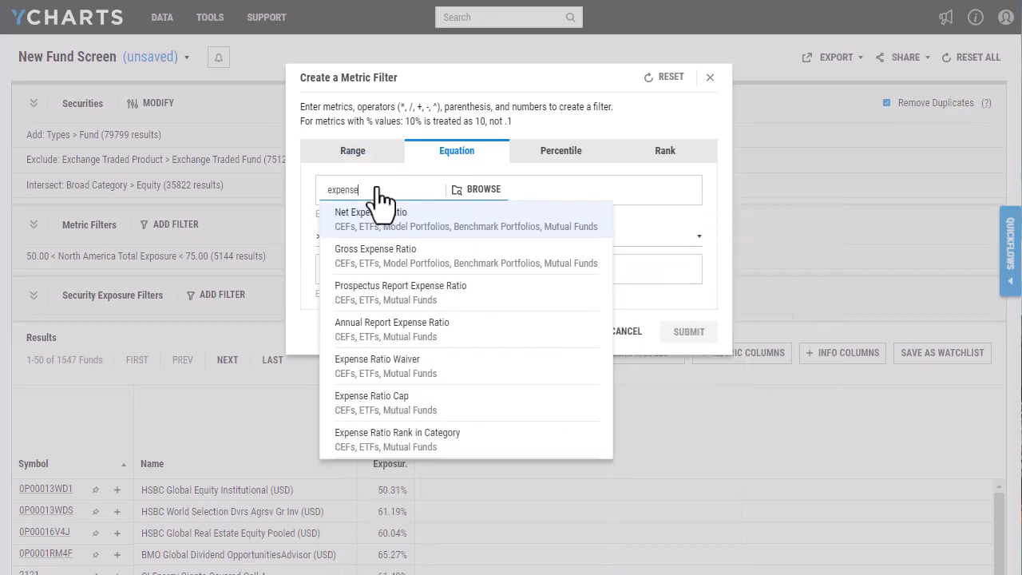
pyautogui.click(386, 224)
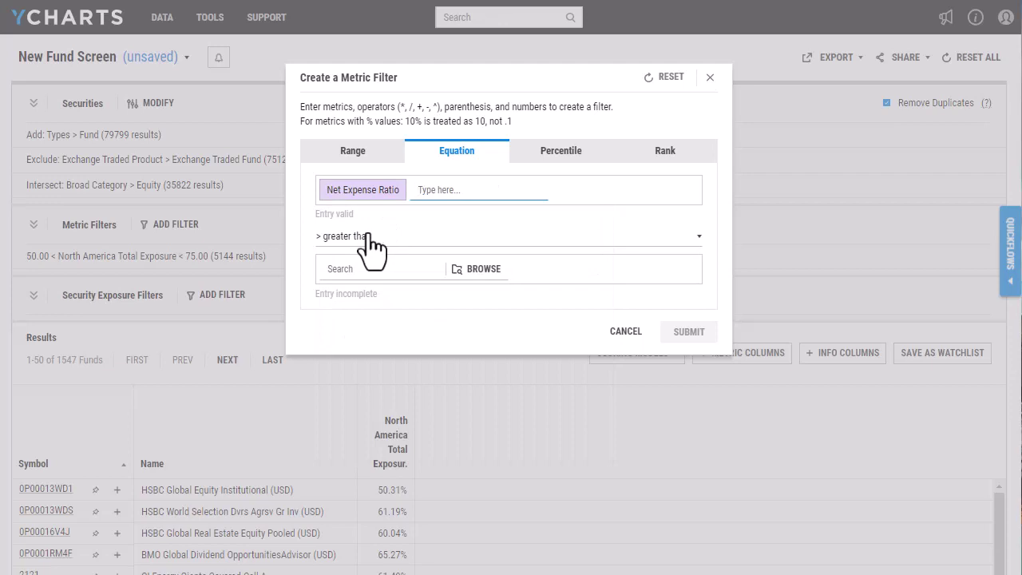
pyautogui.click(372, 239)
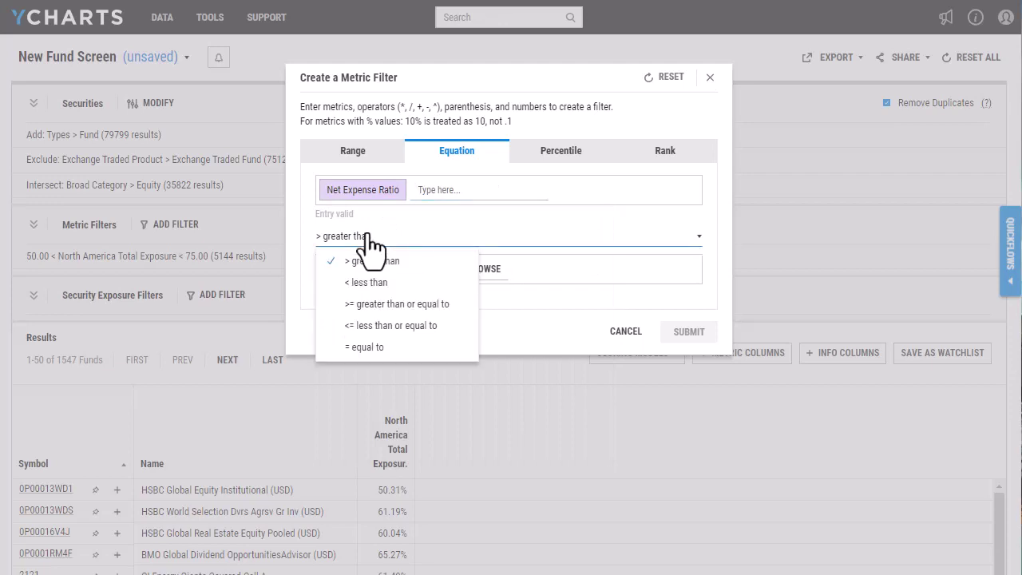
pyautogui.click(355, 283)
pyautogui.click(352, 269)
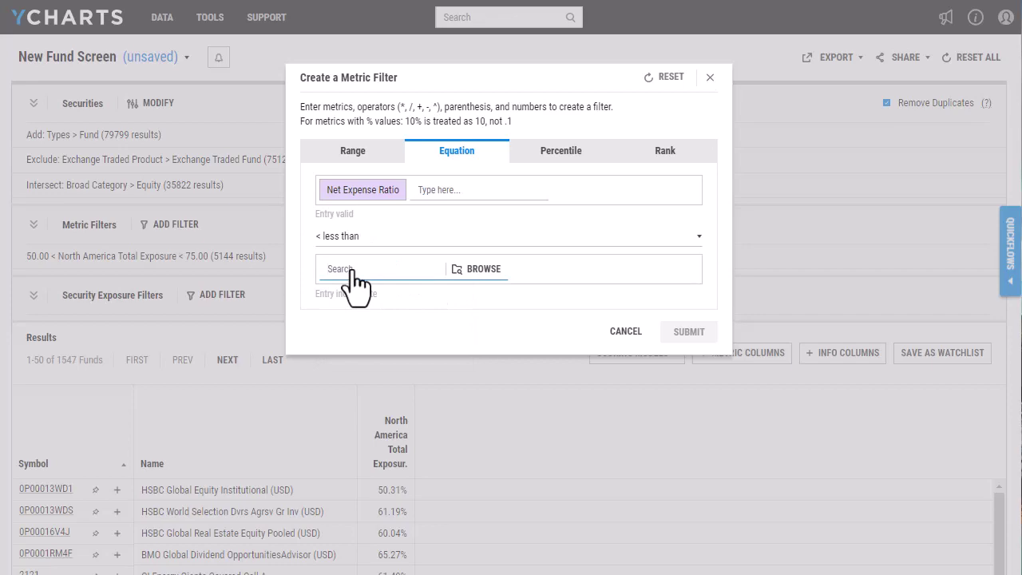
pyautogui.write('1')
pyautogui.click(371, 293)
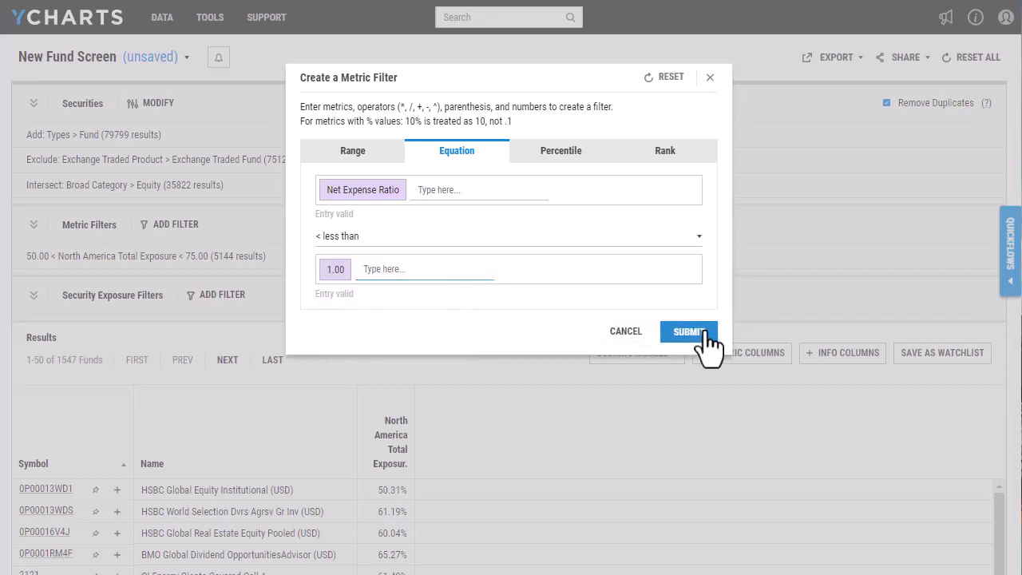
pyautogui.click(686, 332)
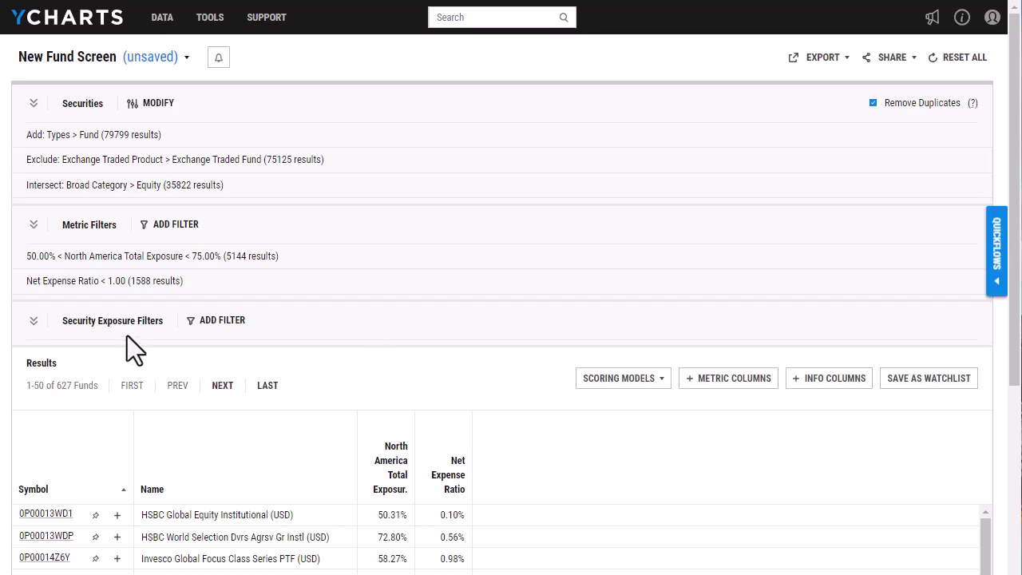
pyautogui.click(216, 321)
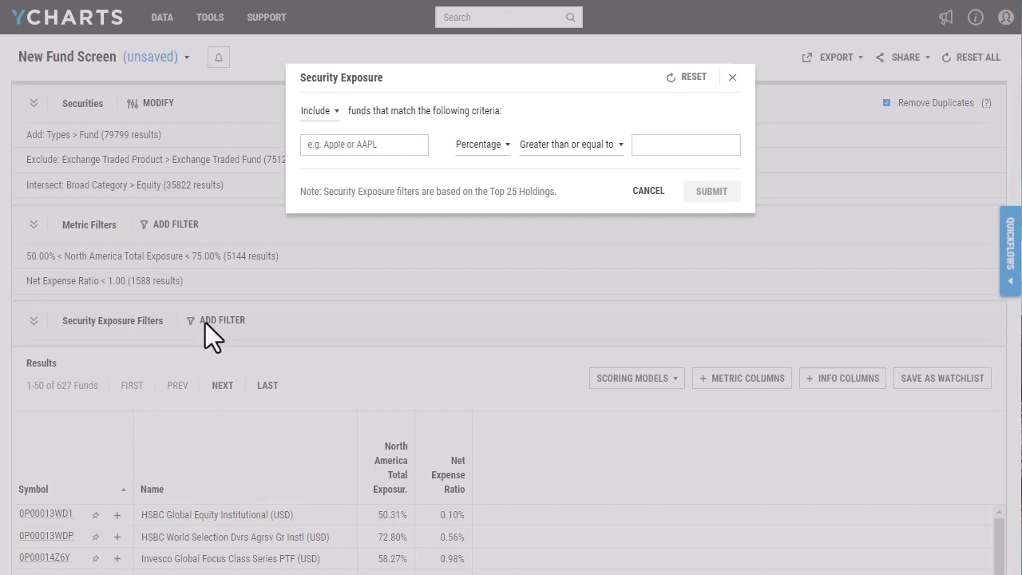
# Filter for funds holding AAPL (Apple Inc) at 1% or more, leaving 112 funds
pyautogui.click(370, 141)
pyautogui.write('aapl')
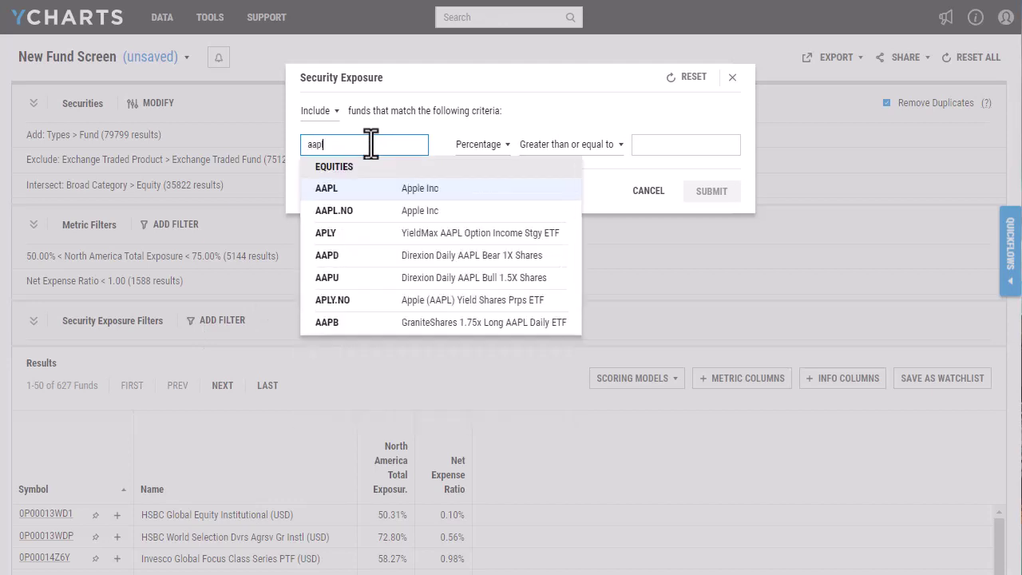
pyautogui.click(391, 190)
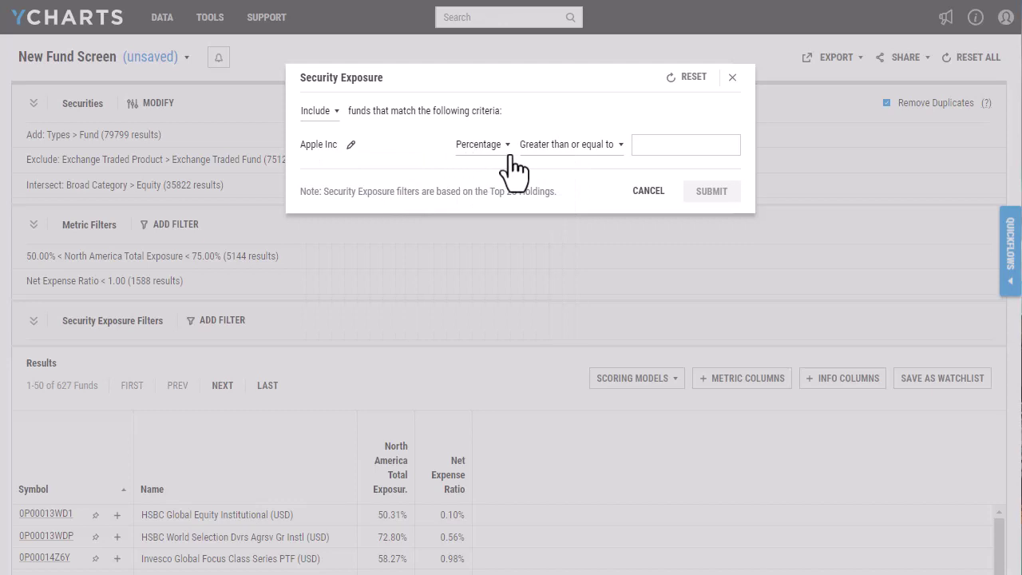
pyautogui.click(663, 141)
pyautogui.write('1')
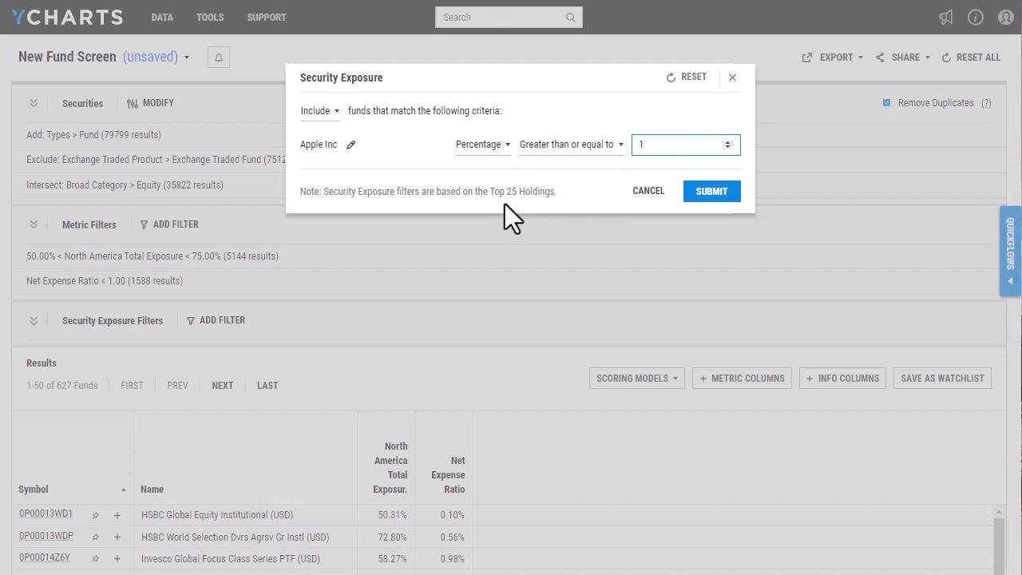
pyautogui.click(703, 192)
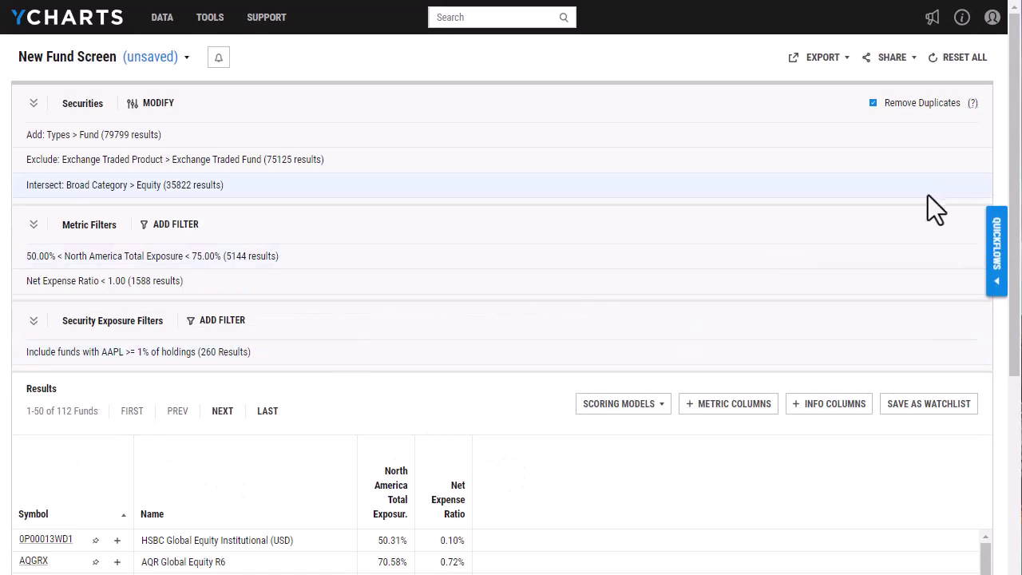
# Scroll down to Results and open the + Metric Columns picker
pyautogui.moveTo(1014, 141); pyautogui.dragTo(1014, 334)
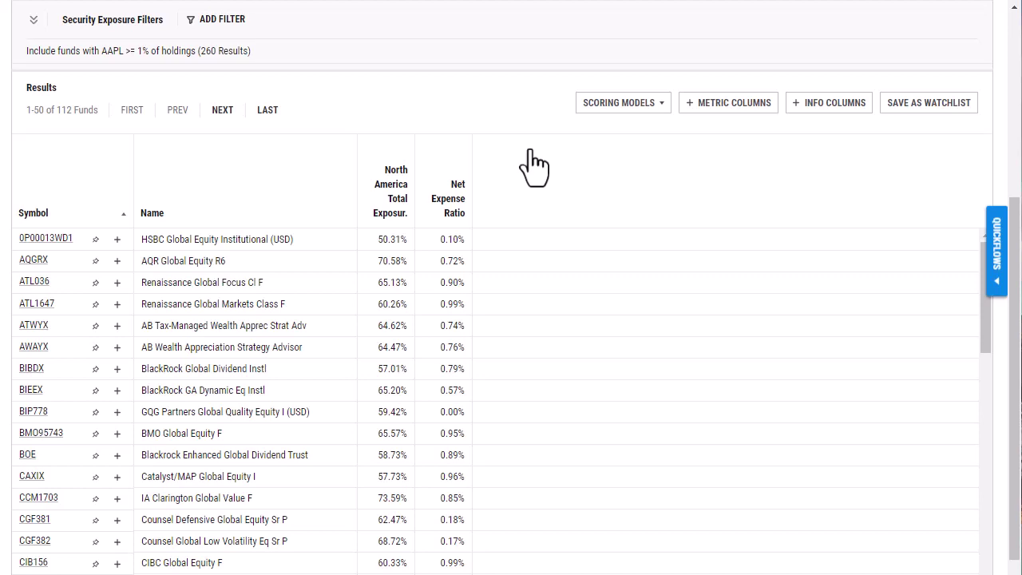
pyautogui.click(728, 112)
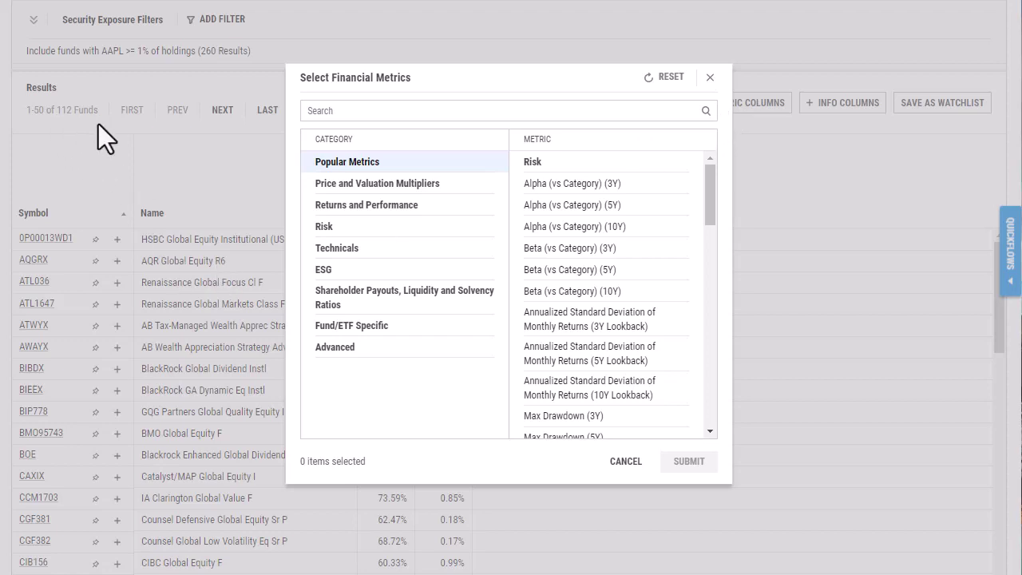
# Add the 1 Year Total Returns (Daily) metric as a results column
pyautogui.click(380, 111)
pyautogui.write('1 year total returns')
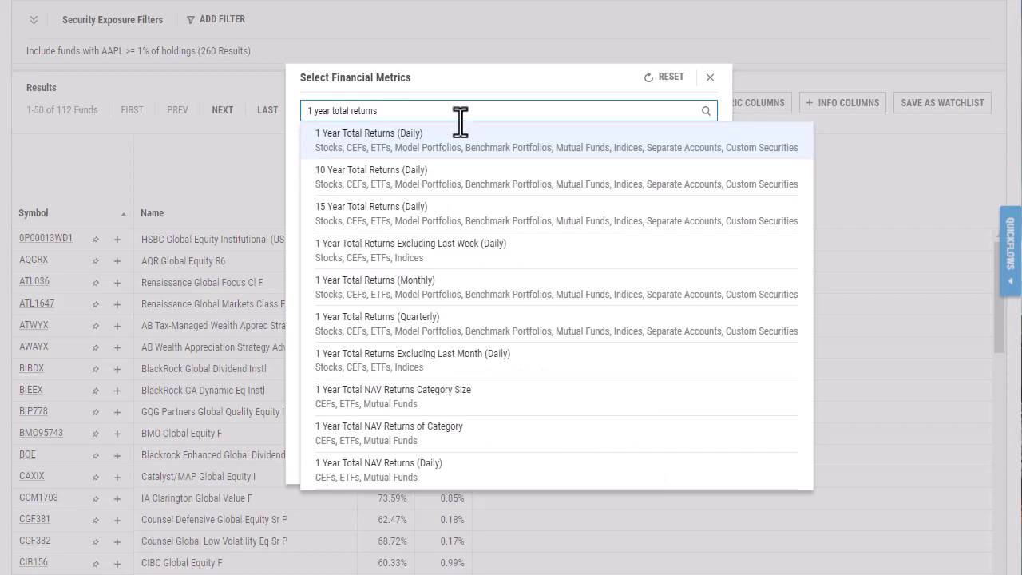
pyautogui.click(460, 137)
pyautogui.click(683, 461)
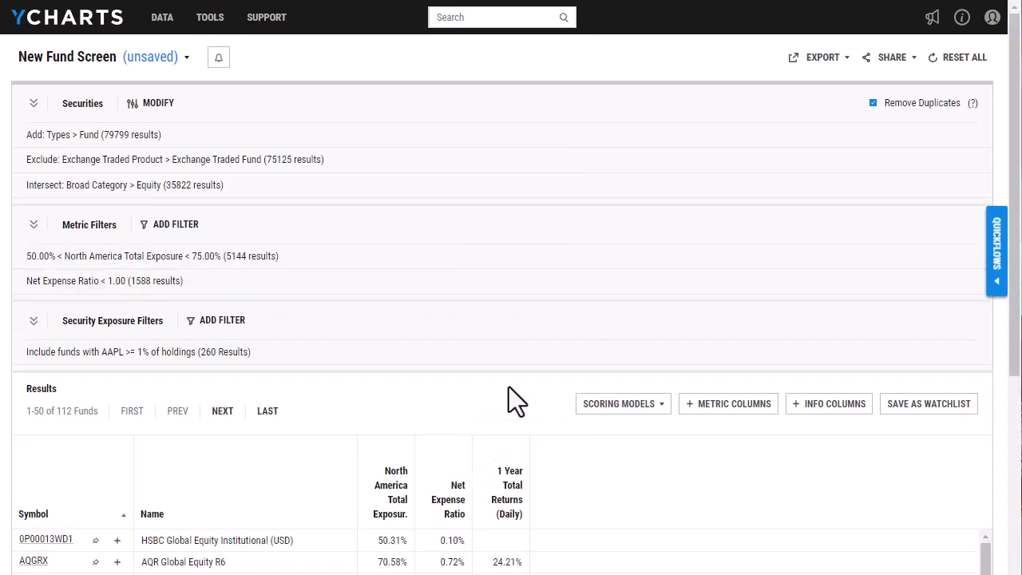
# Sort results by 1 Year Total Returns descending, topped by 36.84%
pyautogui.scroll(-4, 515, 399)
pyautogui.moveTo(501, 175)
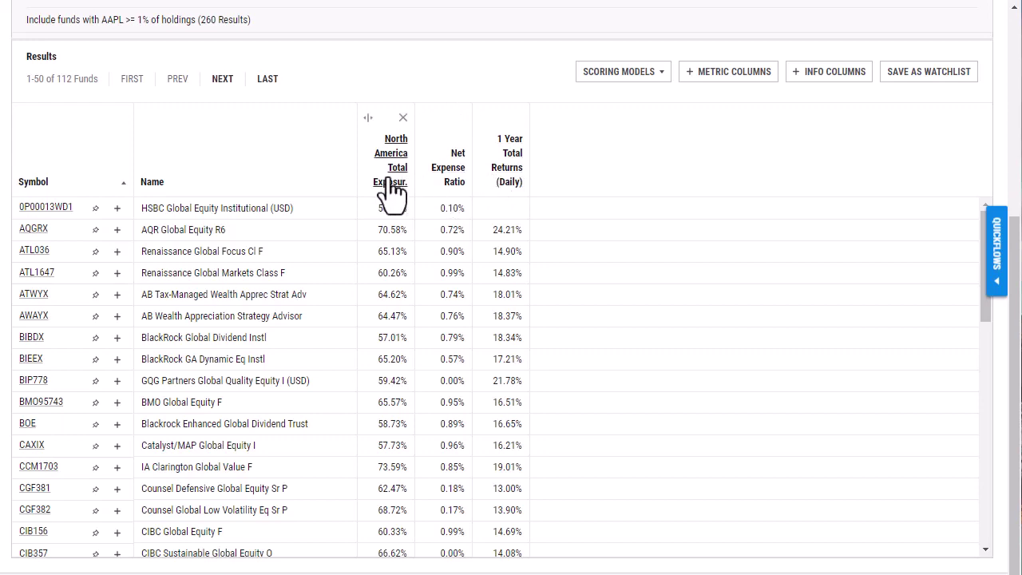
pyautogui.click(503, 179)
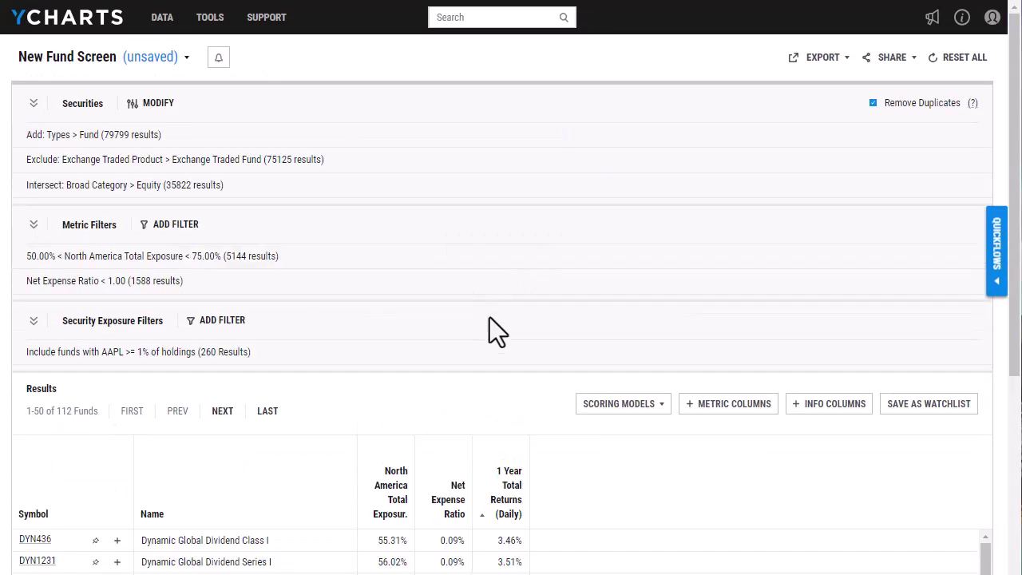
pyautogui.scroll(-4, 492, 327)
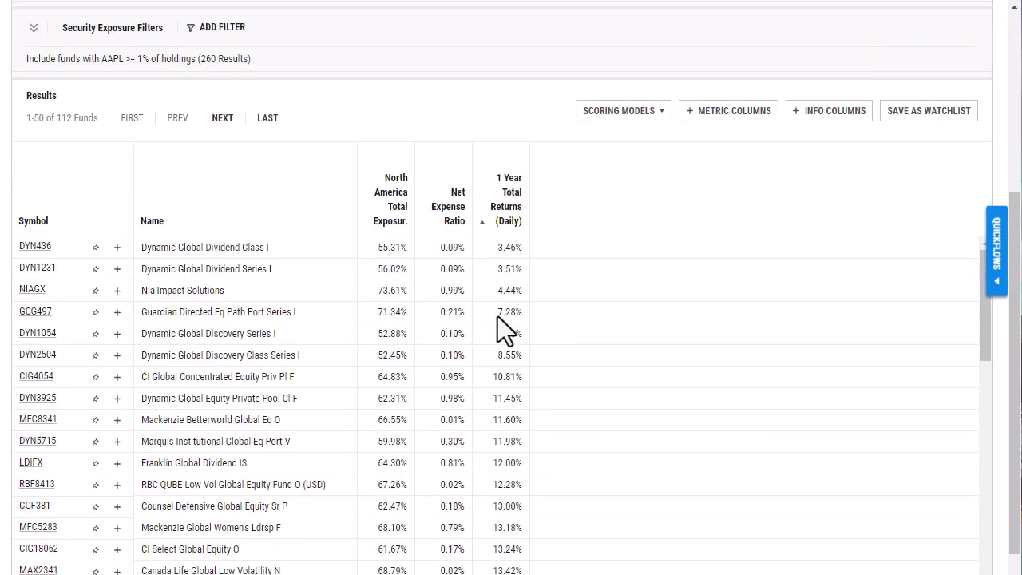
pyautogui.click(510, 201)
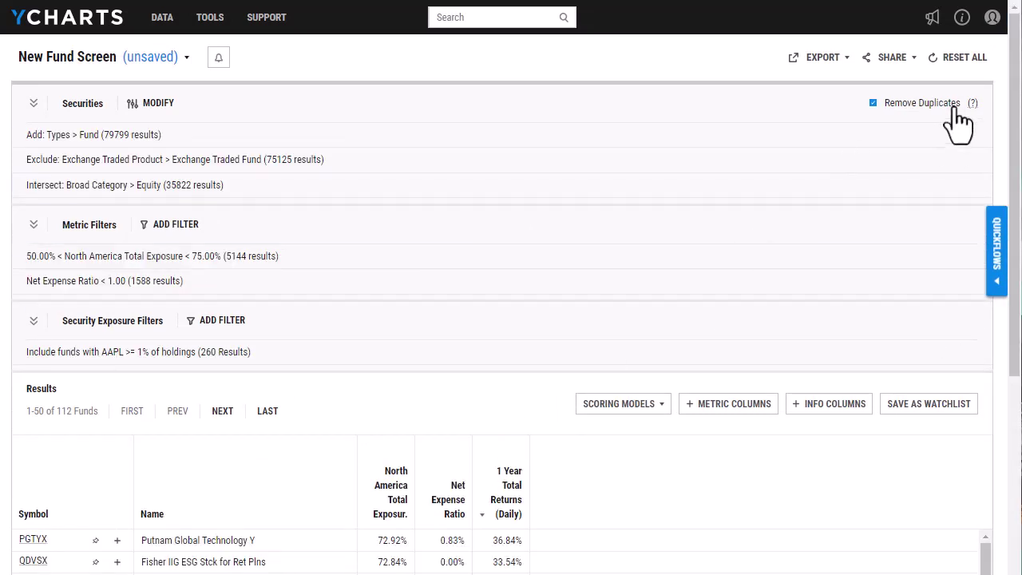
pyautogui.scroll(-1, 1015, 91)
pyautogui.scroll(-1, 511, 287)
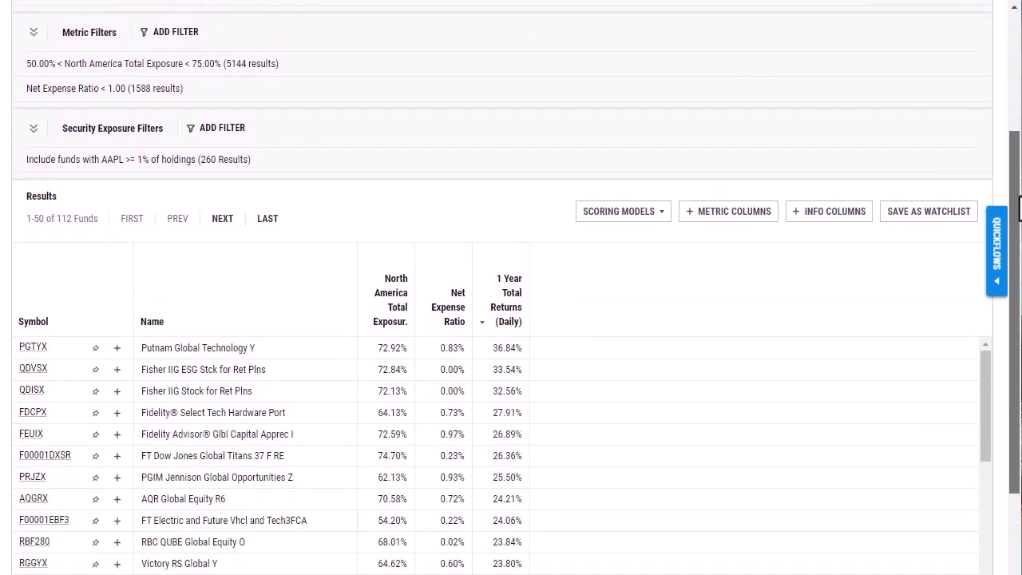
# Add the Open to New Investors info field as a results column
pyautogui.click(816, 231)
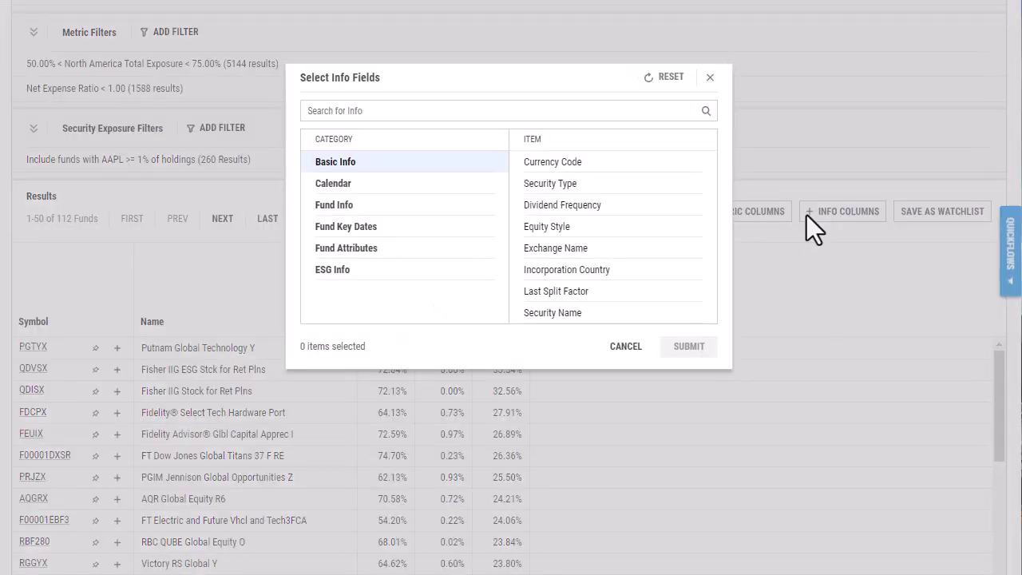
pyautogui.click(413, 114)
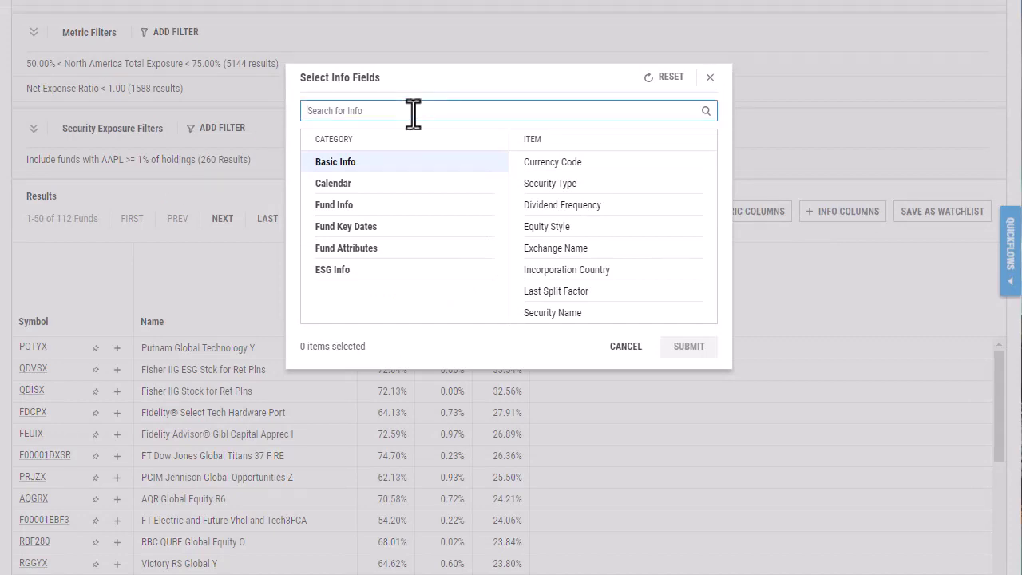
pyautogui.write('open')
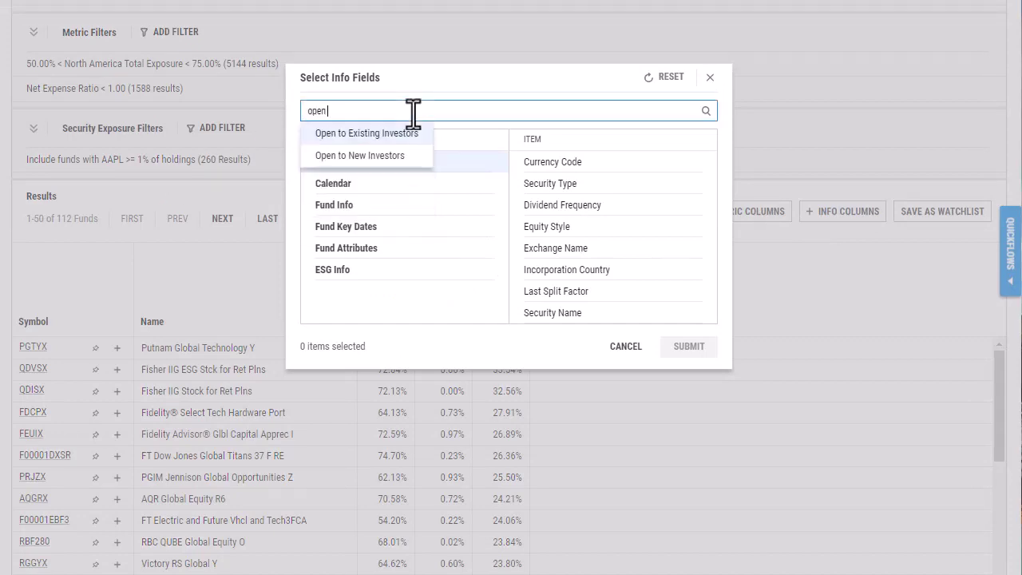
pyautogui.click(400, 156)
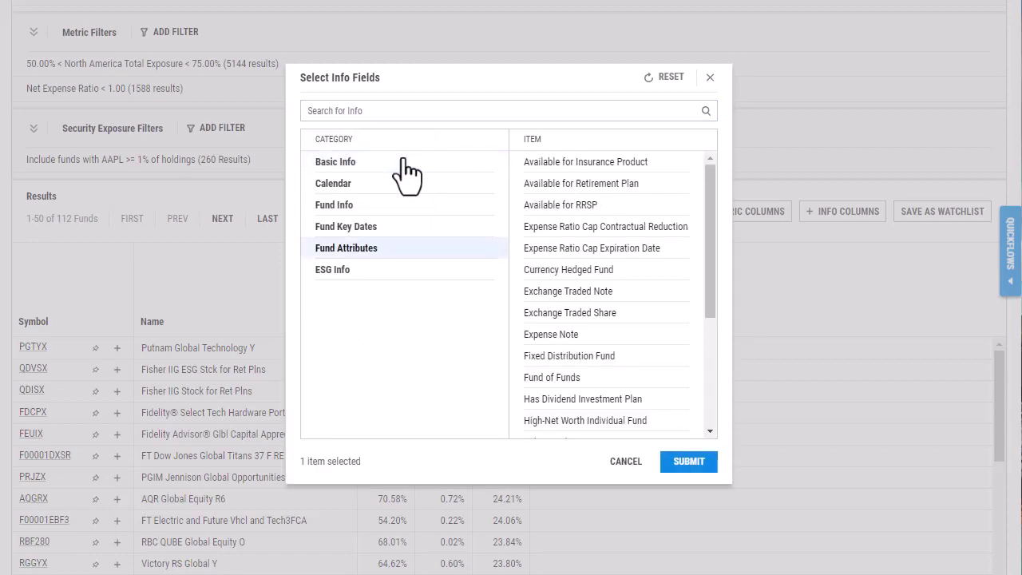
pyautogui.click(684, 464)
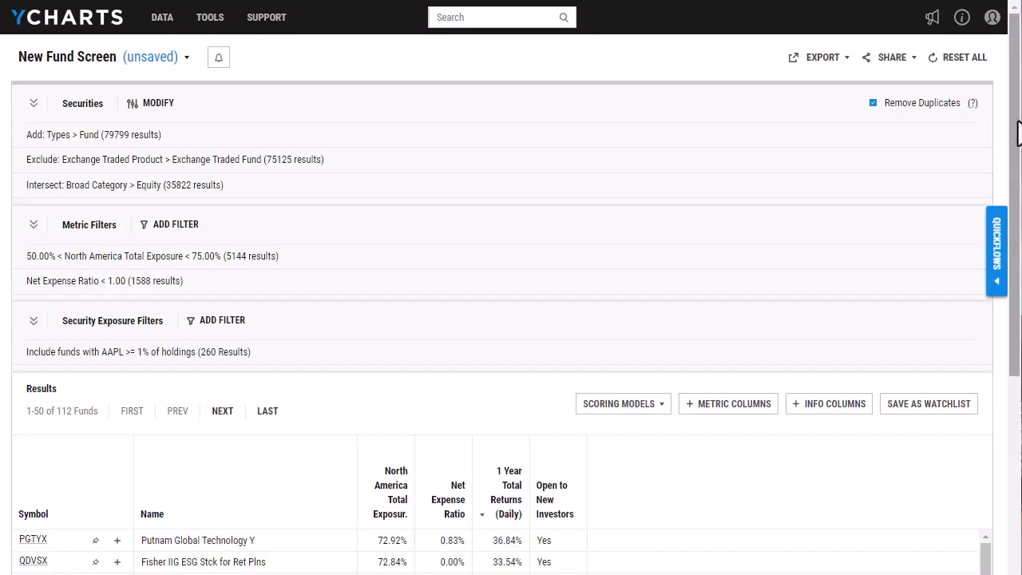
pyautogui.moveTo(1014, 132); pyautogui.dragTo(1019, 239)
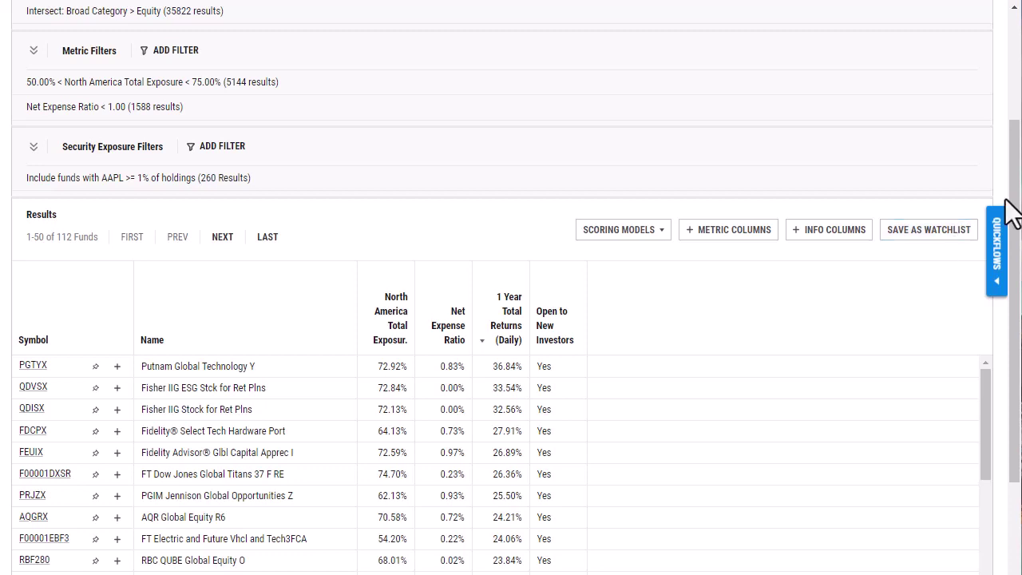
pyautogui.moveTo(1017, 200); pyautogui.dragTo(1018, 78)
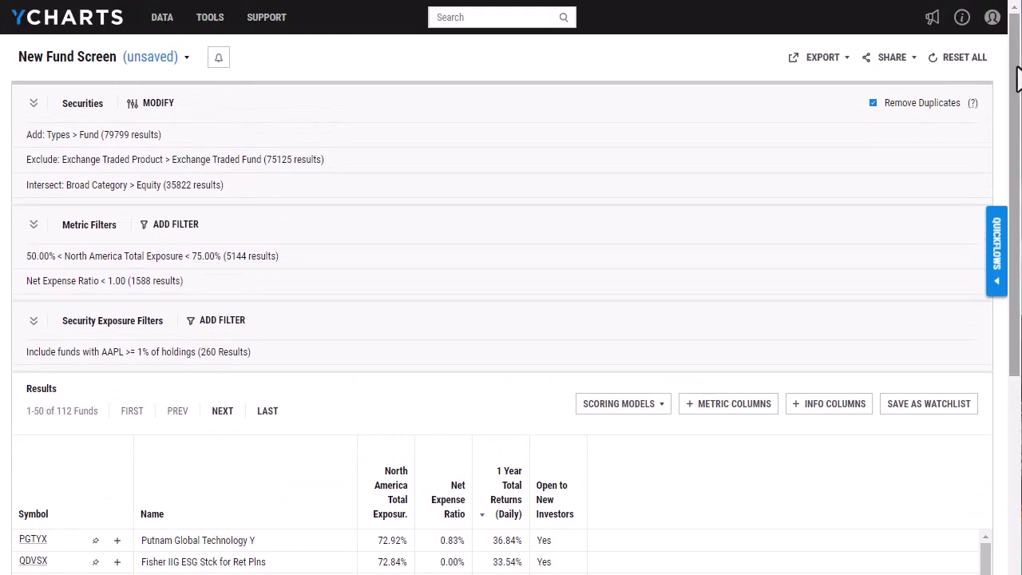
# Save the current fund screen as a new screen named 'Fund Screener'
pyautogui.click(147, 63)
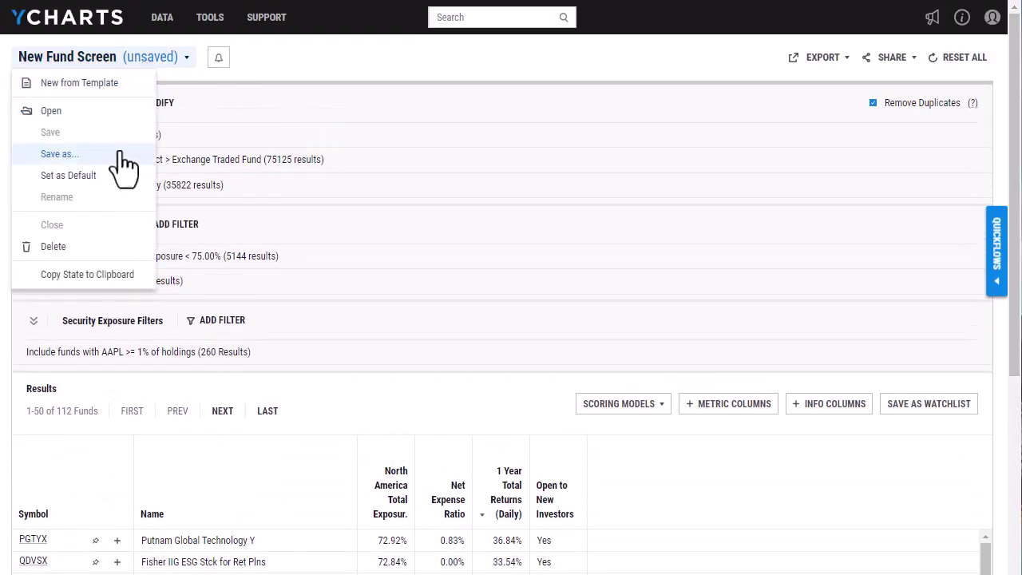
pyautogui.click(122, 154)
pyautogui.write('Fund S')
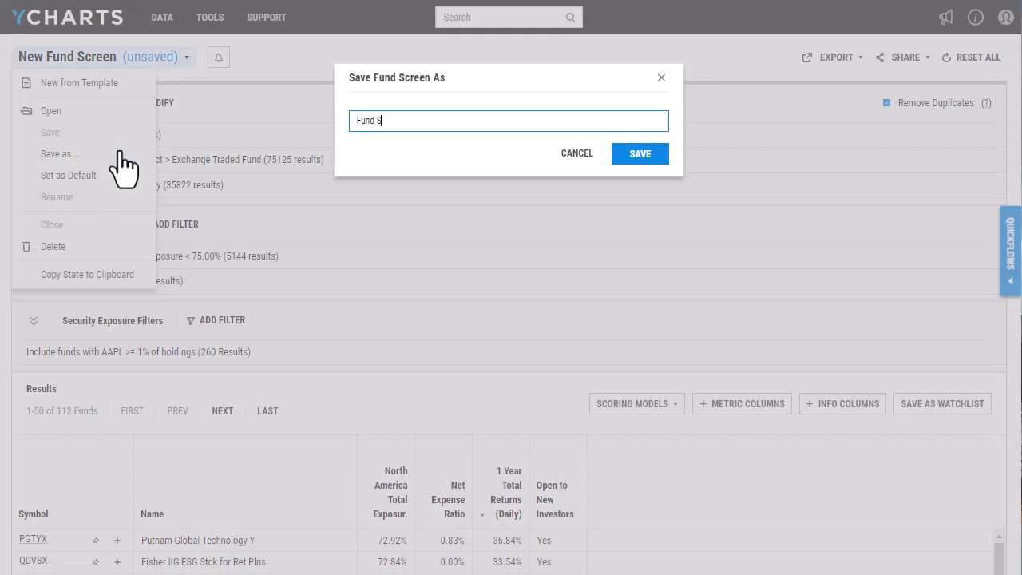
pyautogui.write('creener')
pyautogui.click(627, 154)
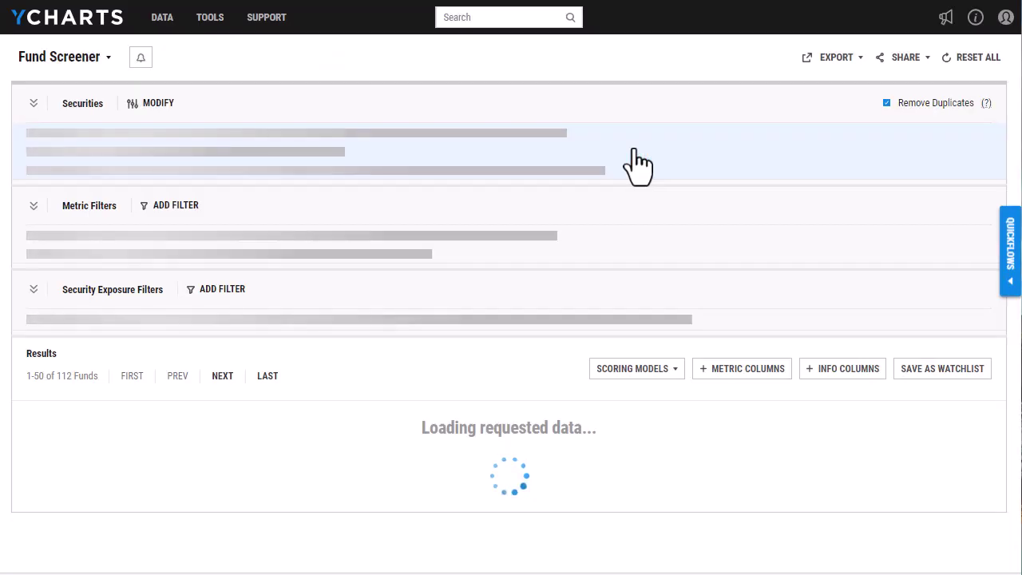